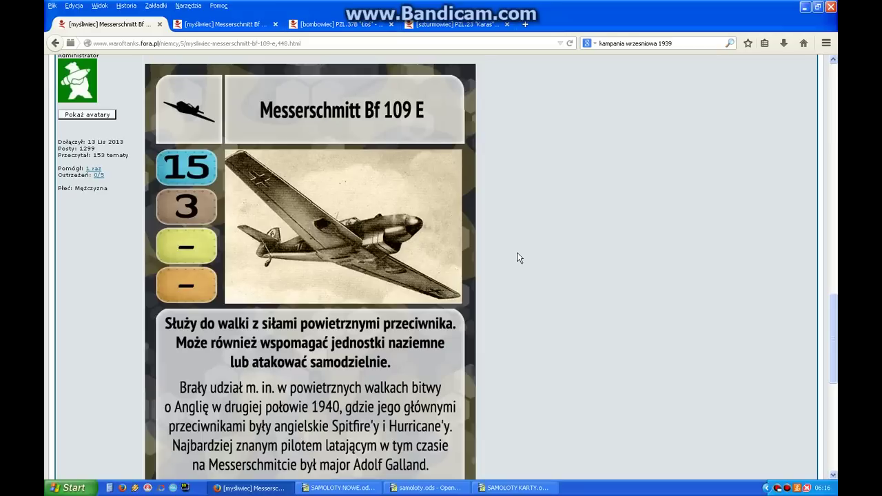
Step: Switch to SAMOLOTY KARTY.ods in OpenOffice Calc and copy the PZL P.23B's Vmax, climb, range and ceiling values (G5:J5)
key(alt+Tab)
key(F12)
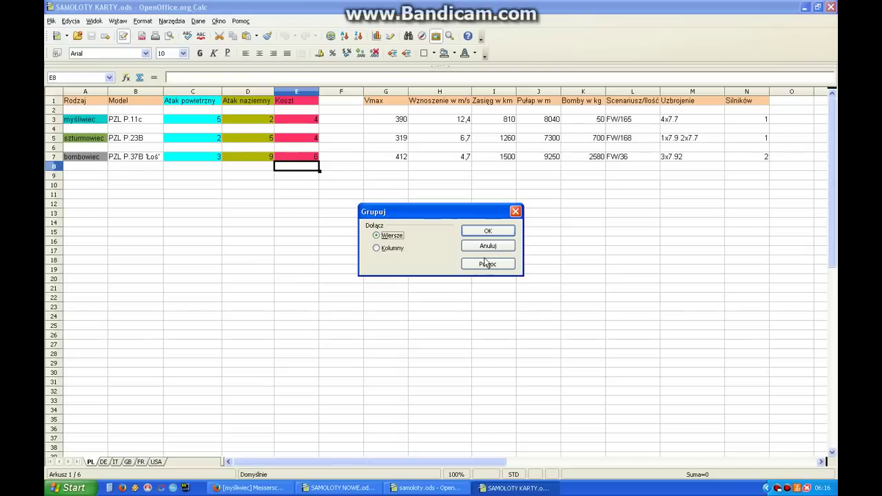
click(516, 212)
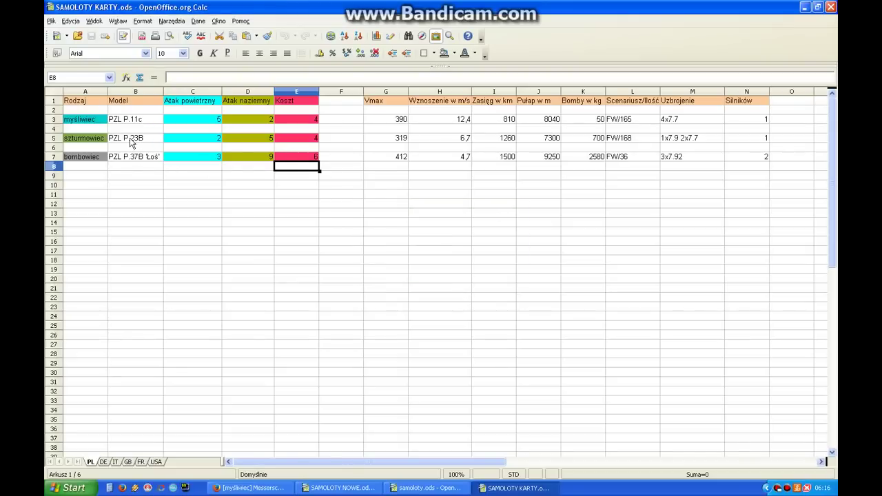
click(378, 139)
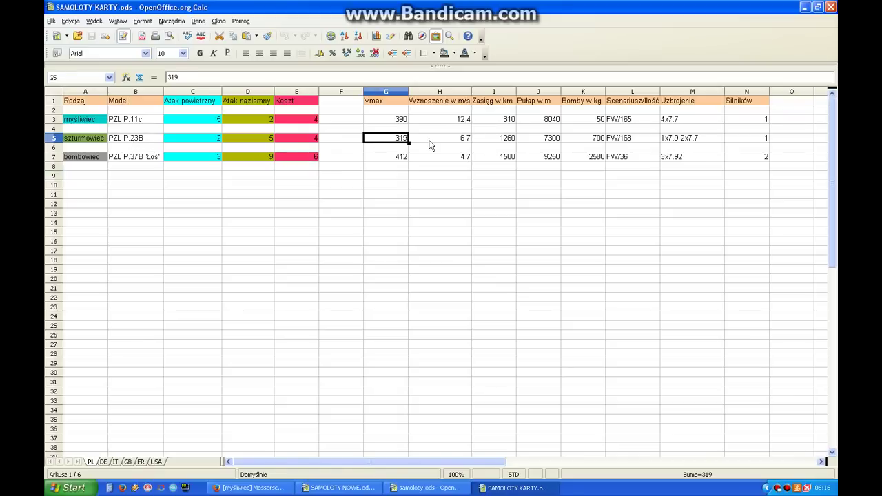
drag(429, 145, 538, 144)
key(ctrl+c)
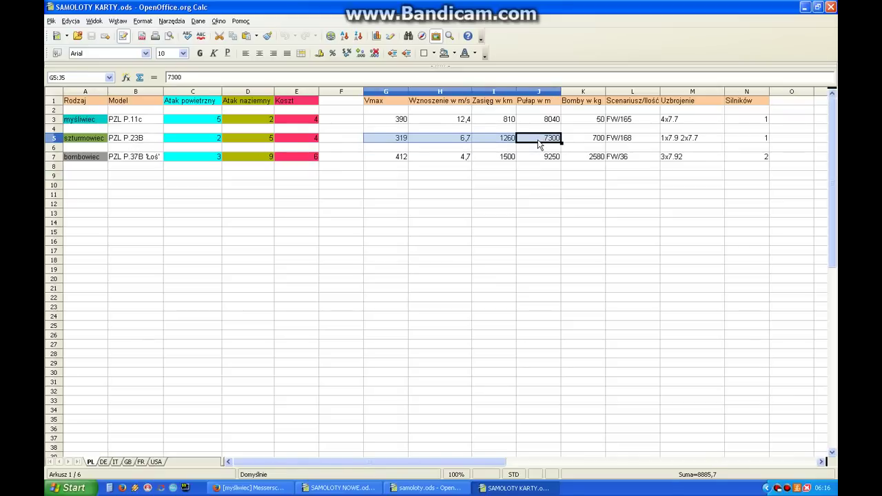
Step: Paste the copied PZL P.23B values over E3:H3 in SAMOLOTY NOWE.ods, replacing the existing performance data
click(340, 488)
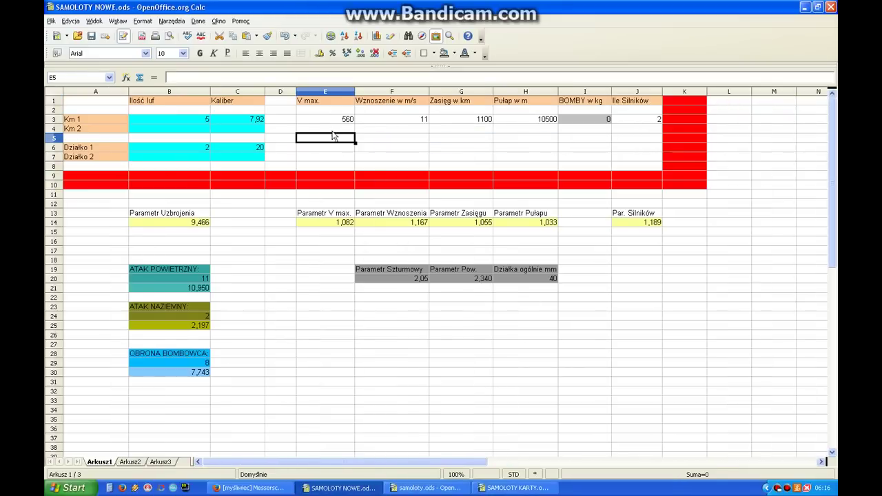
drag(334, 119, 528, 124)
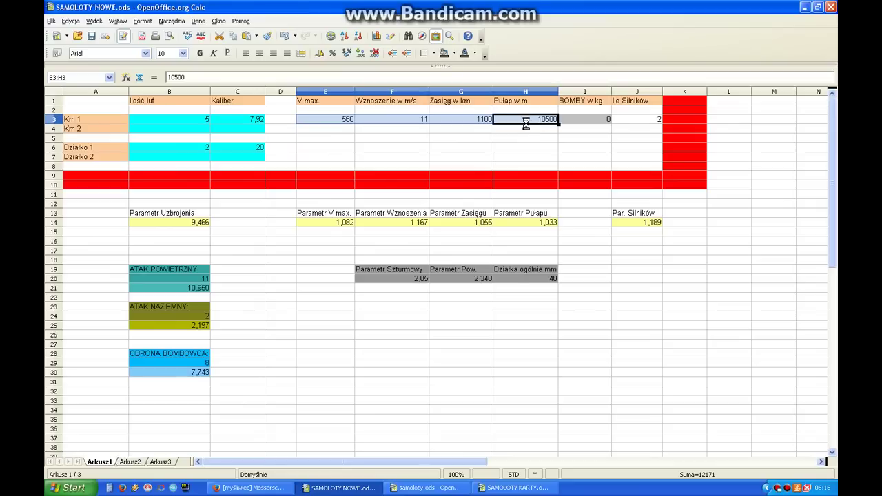
key(ctrl+v)
key(Return)
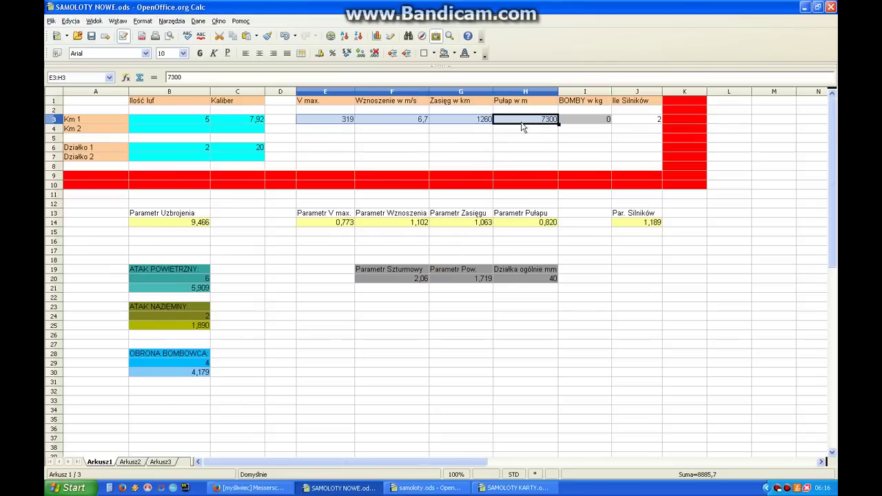
Step: Clear the barrel count and calibre of Działko 1 in cells B6 and C6
click(192, 152)
key(Delete)
key(Return)
click(222, 146)
key(BackSpace)
Step: Set the Km 1 barrel count in B3 to 3 and the number of engines in J3 to 1
click(200, 123)
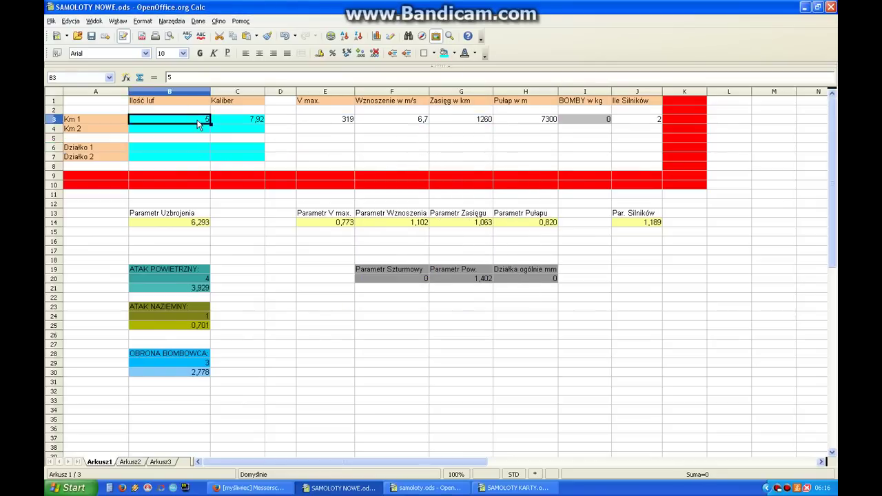
text(3)
click(366, 130)
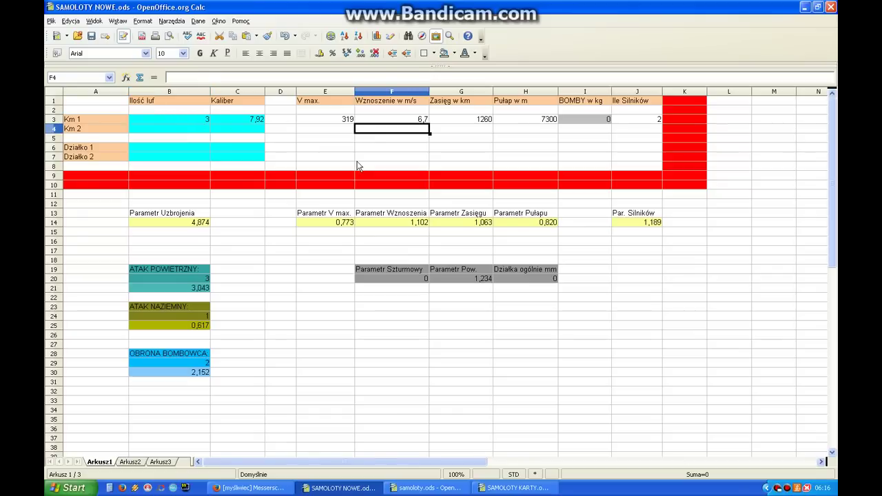
click(636, 122)
text(1)
key(Return)
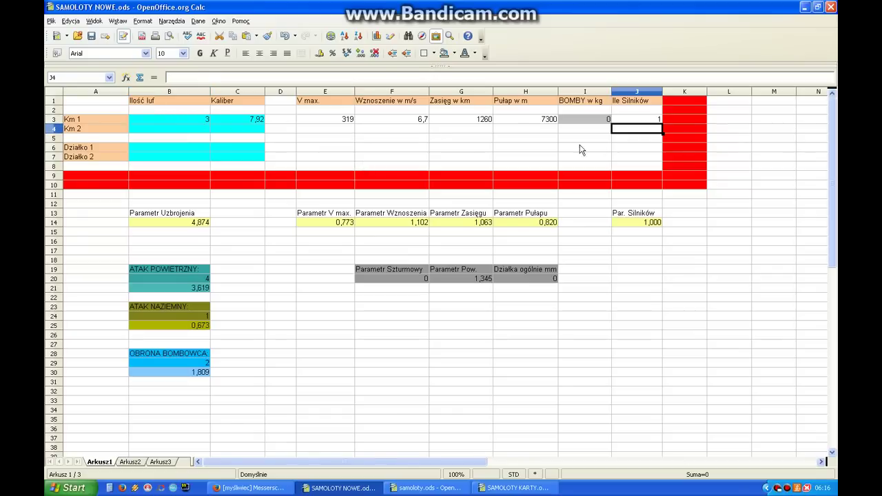
click(467, 151)
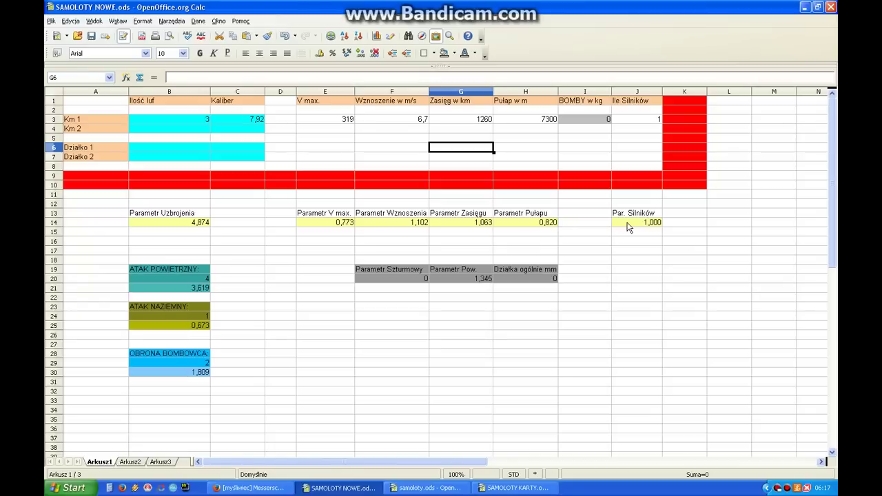
Step: Inspect the engine count in J3 and the engine parameter formula in J14
click(632, 120)
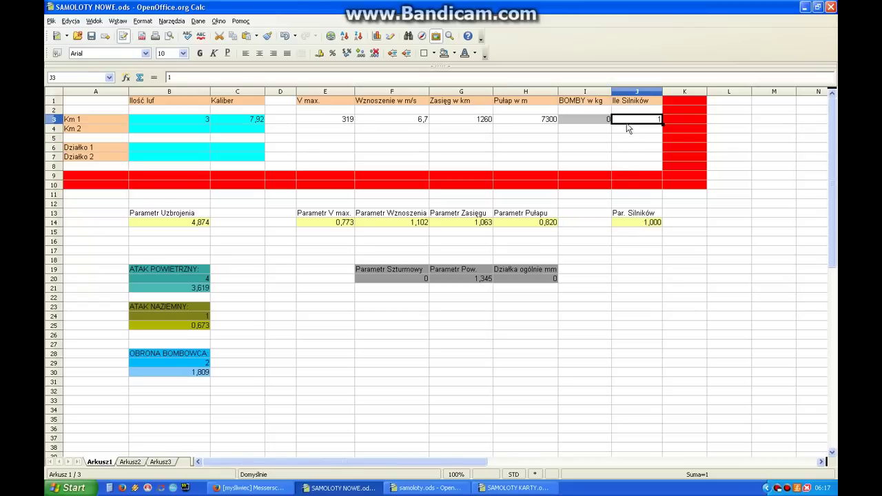
click(629, 225)
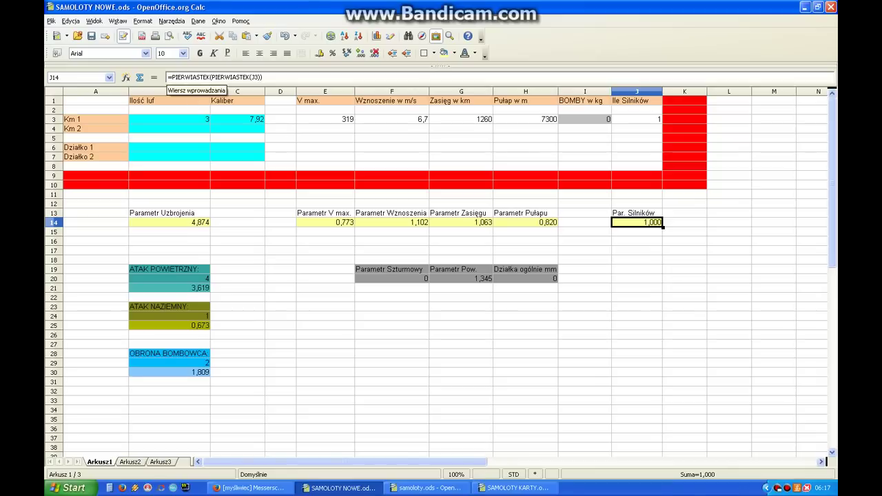
click(625, 150)
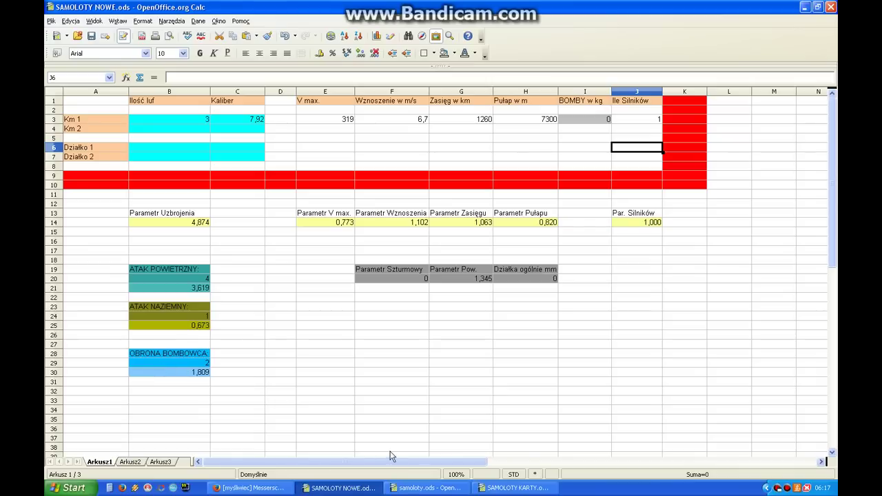
Step: Copy the PZL P.37B Łoś values G7:J7 from SAMOLOTY KARTY.ods and paste them over E3:H3 in SAMOLOTY NOWE.ods
click(496, 491)
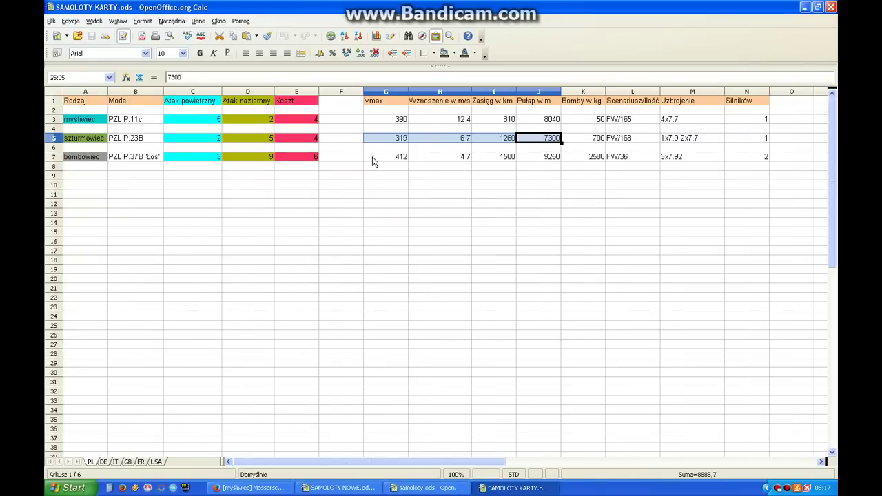
drag(372, 157, 532, 163)
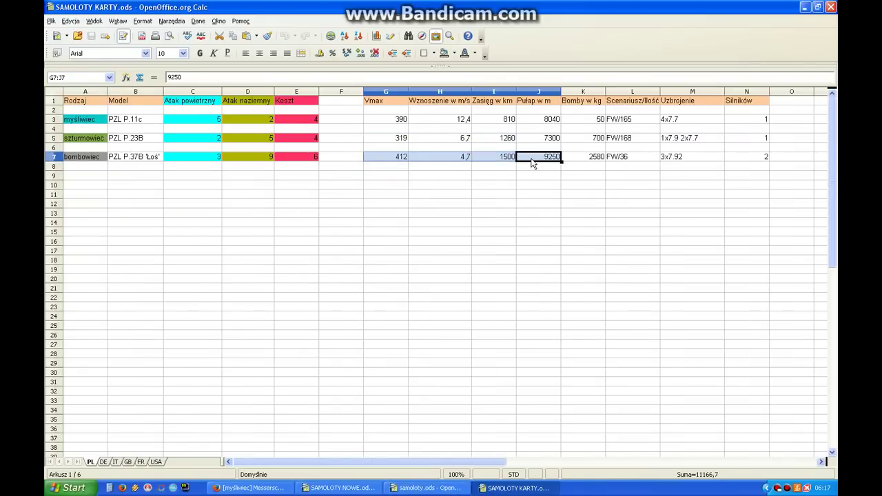
click(341, 489)
click(337, 120)
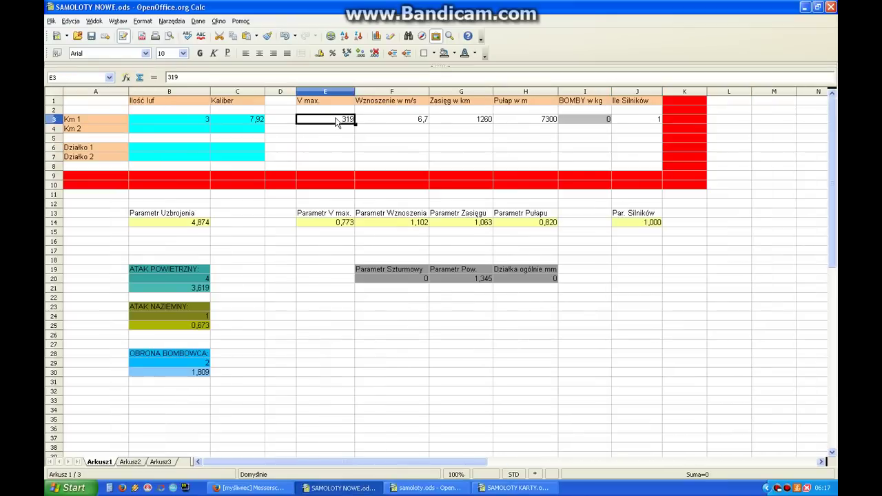
drag(337, 121, 524, 122)
key(ctrl+v)
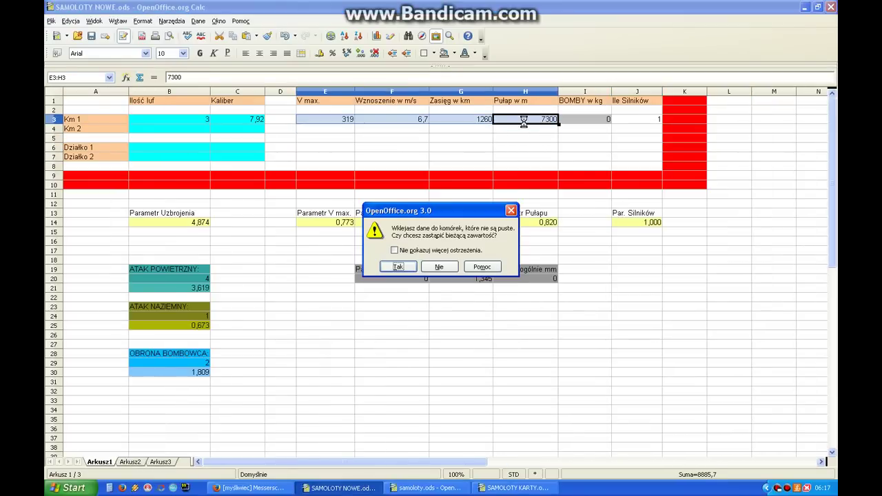
key(Return)
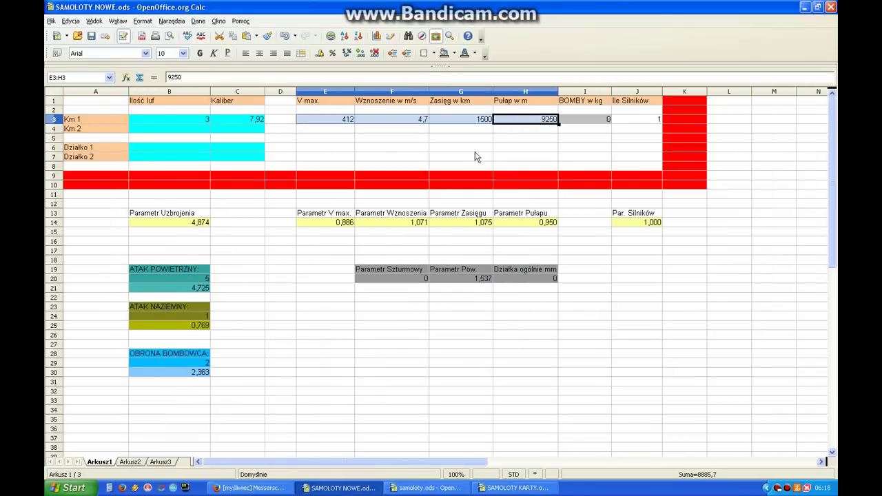
Step: Check the PZL P.37B Łoś armament in SAMOLOTY KARTY.ods, and set the number of engines in SAMOLOTY NOWE.ods to 2
click(514, 488)
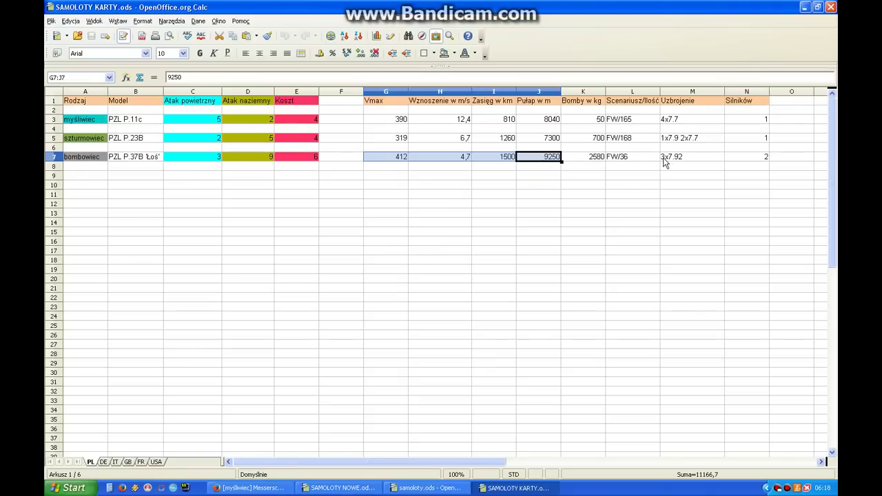
click(352, 489)
click(450, 148)
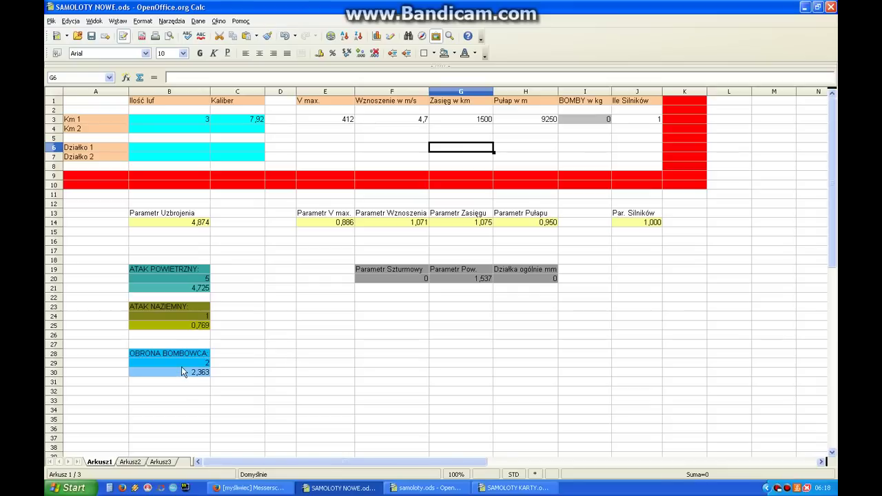
click(630, 124)
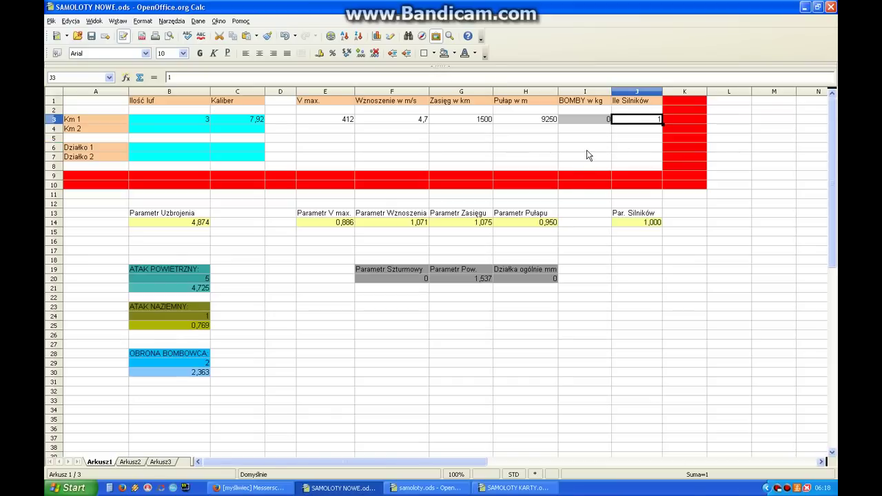
text(2)
key(Return)
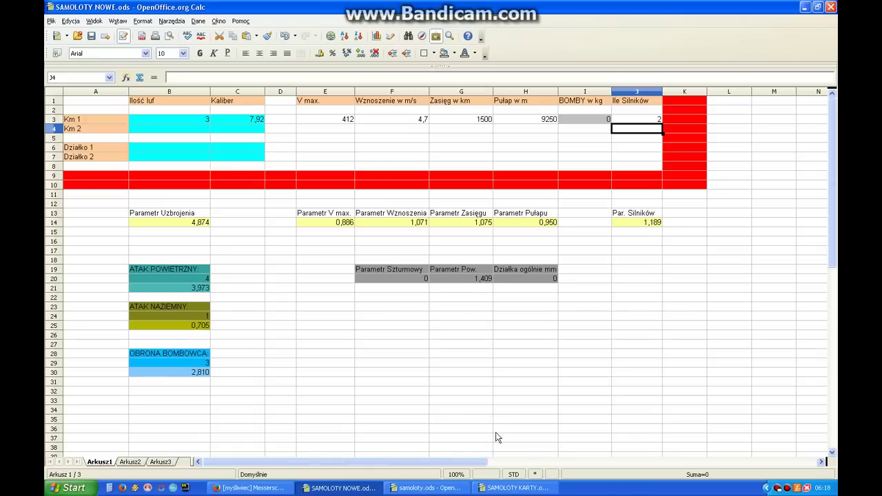
Step: Copy the Messerschmitt Bf 109E speed, climb, range and ceiling (H4:K4) from samoloty.ods and paste them over E3:H3 in SAMOLOTY NOWE.ods
click(510, 488)
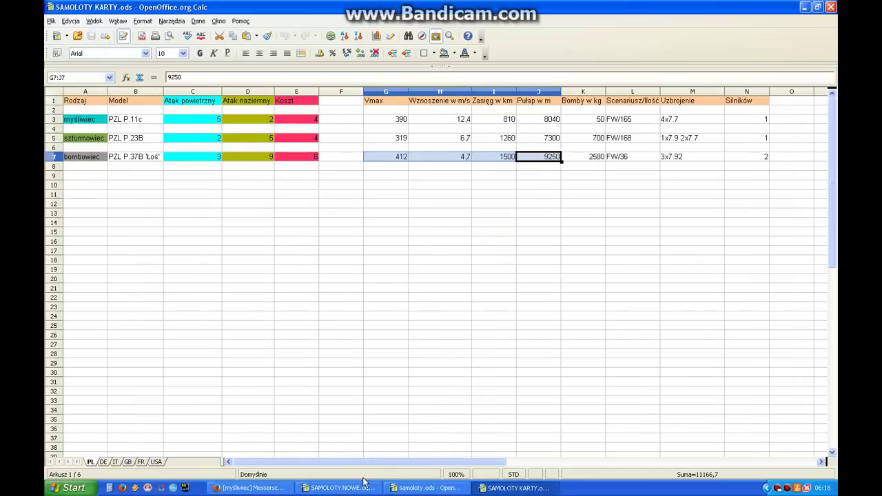
click(425, 488)
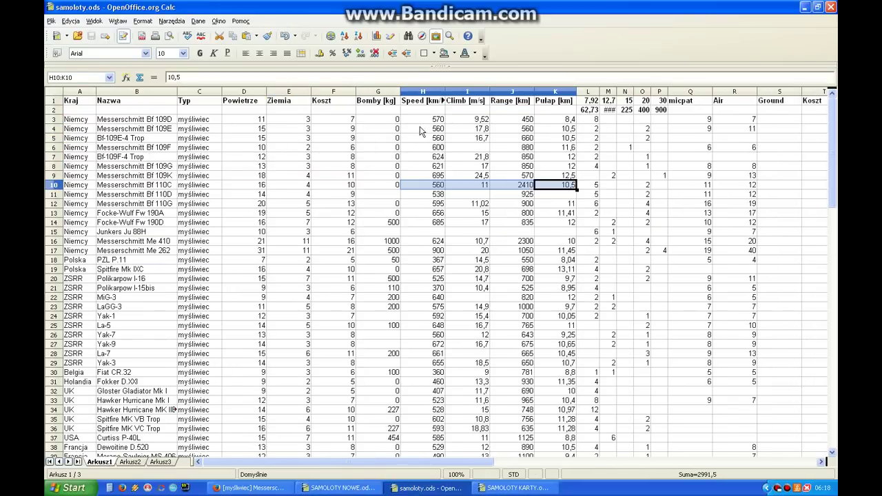
drag(418, 130, 546, 131)
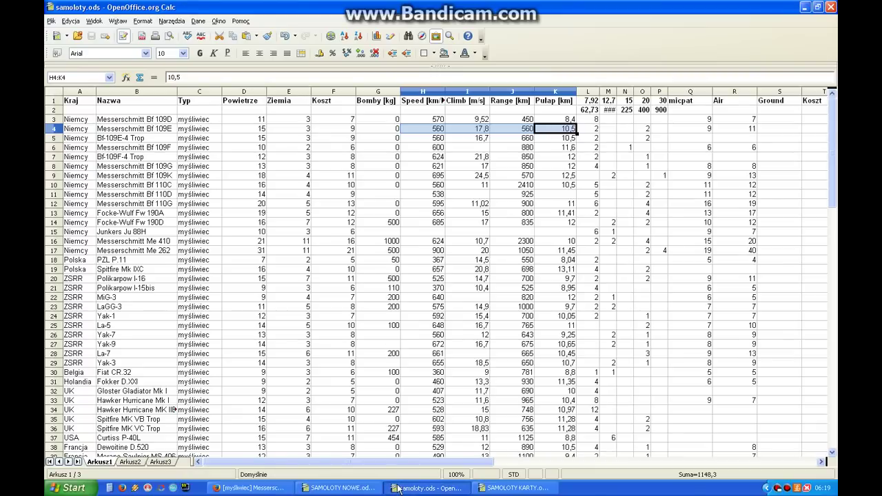
click(343, 489)
drag(329, 115, 527, 117)
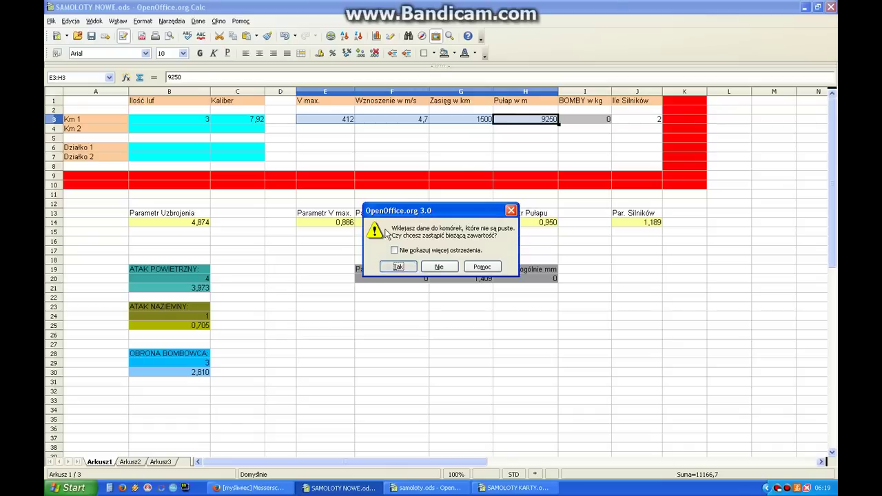
key(Return)
Step: Set the ceiling in H3 to 10500 m and the number of engines in J3 to 1
click(522, 121)
text(10500)
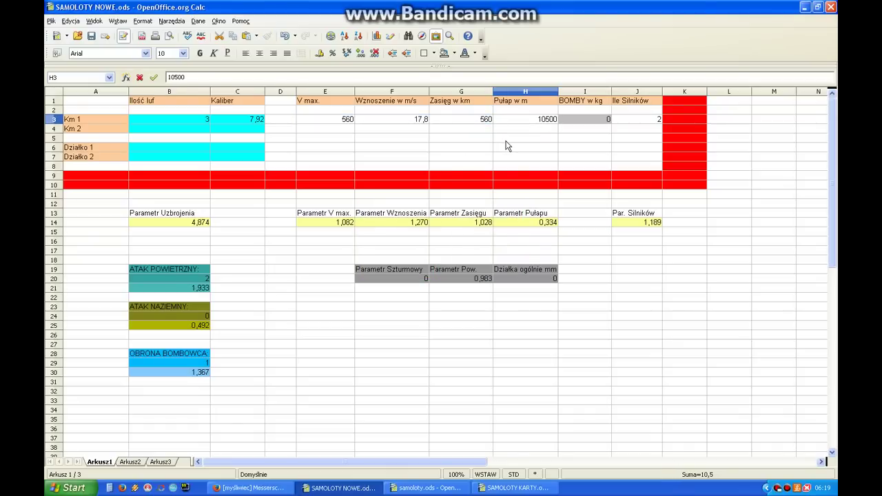
click(506, 140)
click(625, 122)
text(1)
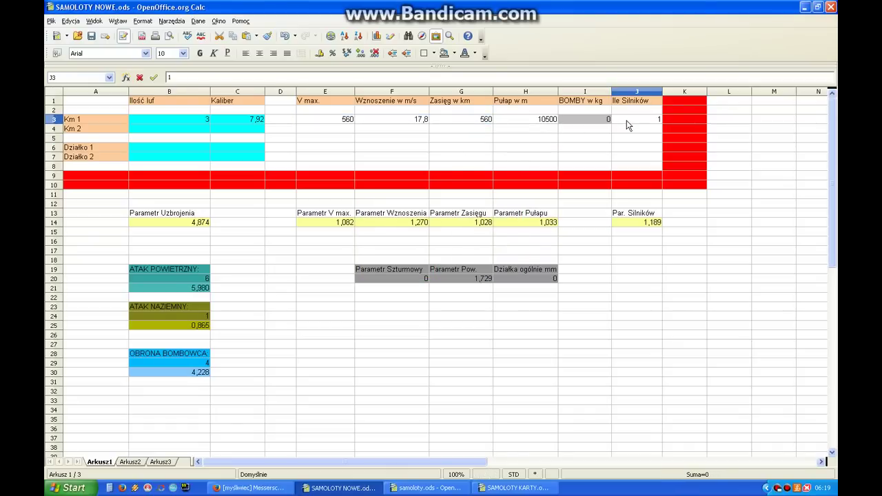
key(Return)
click(545, 152)
Step: Set Km 1 to 2 barrels in B3 and Działko 1 to 2 barrels of calibre 20 in B6 and C6
click(194, 102)
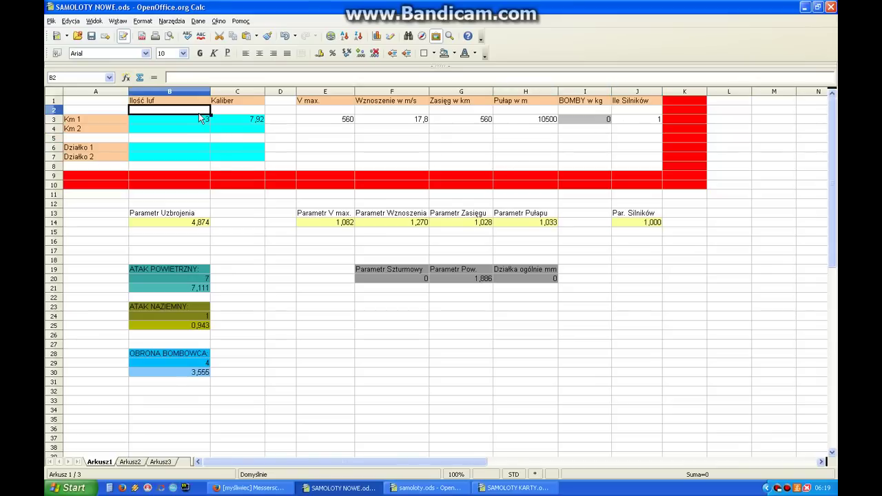
click(194, 117)
text(2)
click(202, 148)
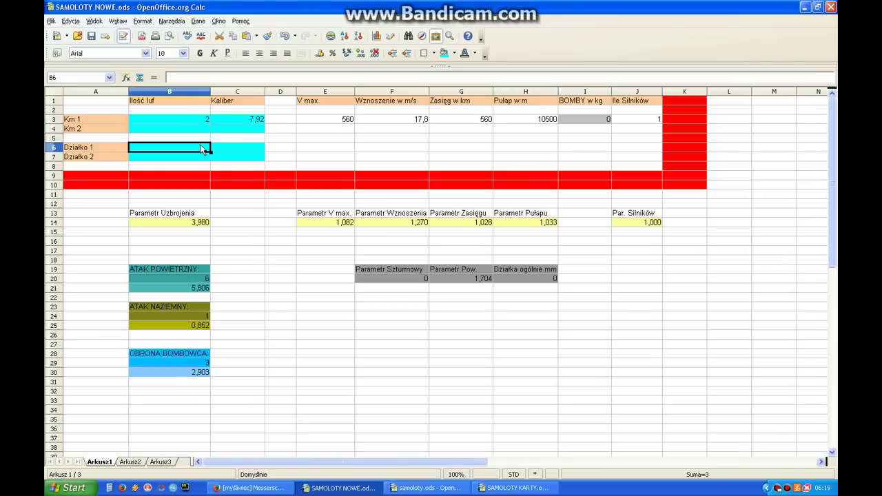
text(2)
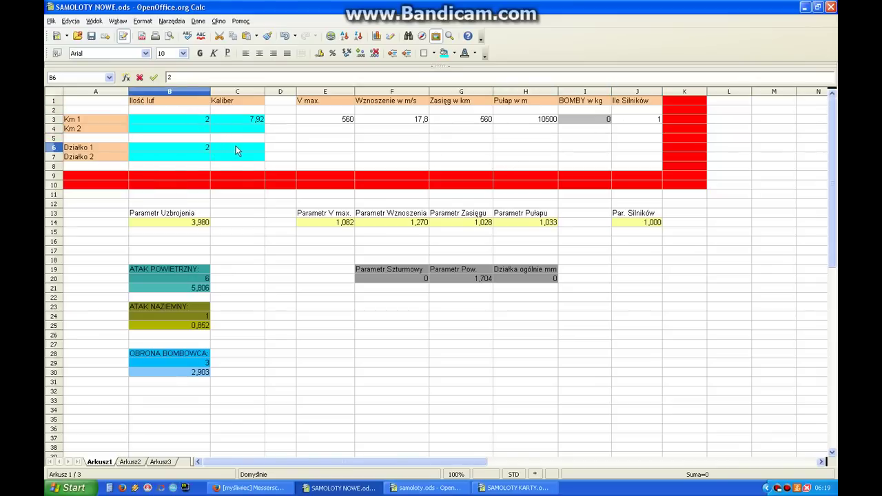
click(236, 146)
text(20)
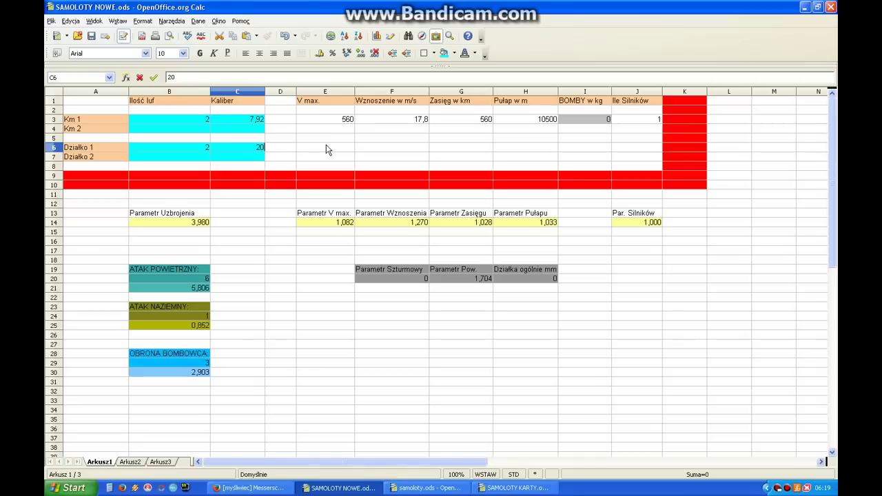
click(327, 149)
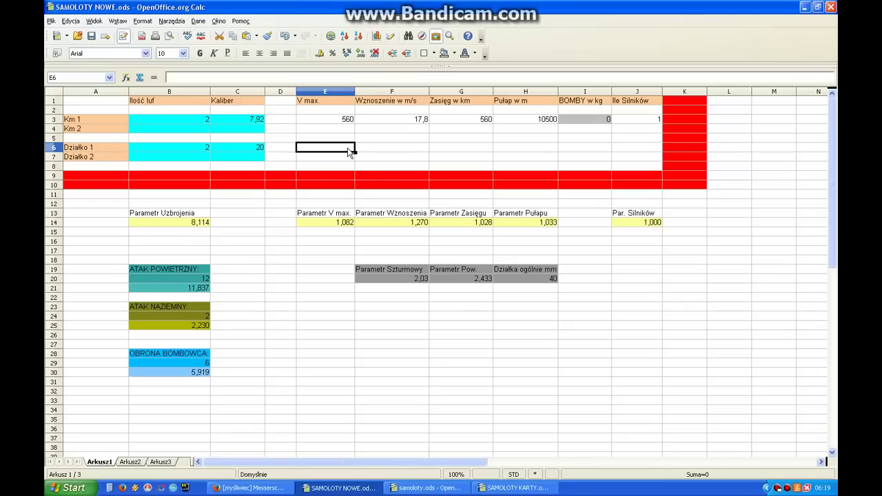
click(380, 147)
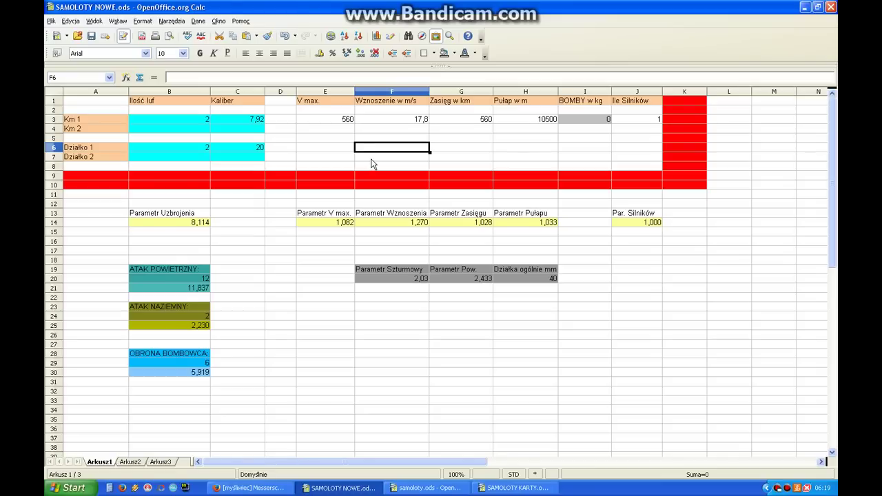
Step: Copy the Messerschmitt Bf 110C speed, climb, range and ceiling (H10:K10) from samoloty.ods and paste them over E3:H3 in SAMOLOTY NOWE.ods
click(406, 490)
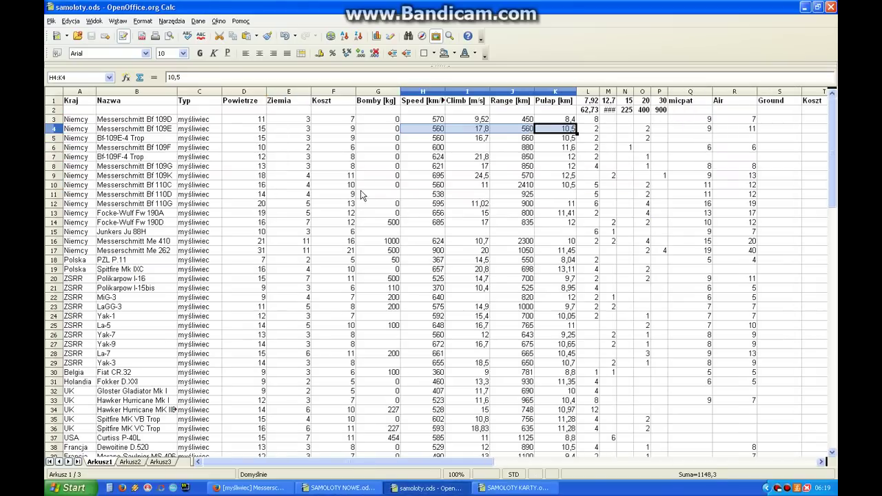
drag(418, 186, 545, 189)
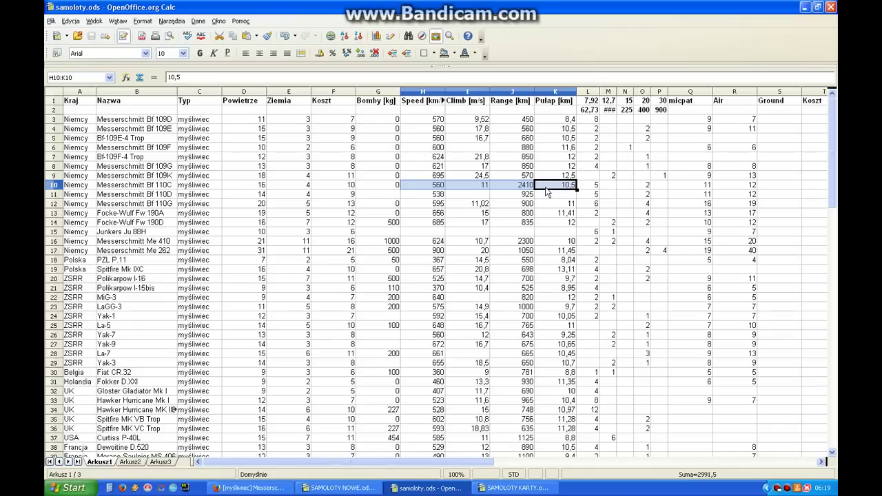
click(340, 488)
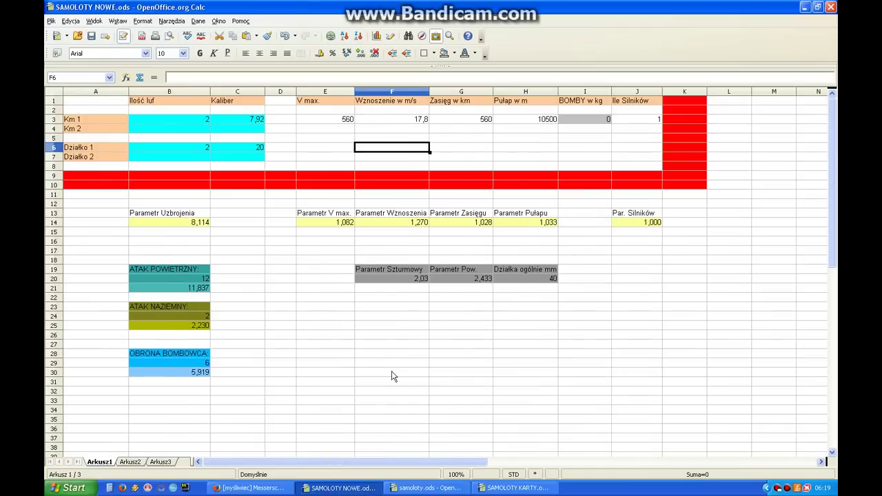
drag(331, 123, 510, 123)
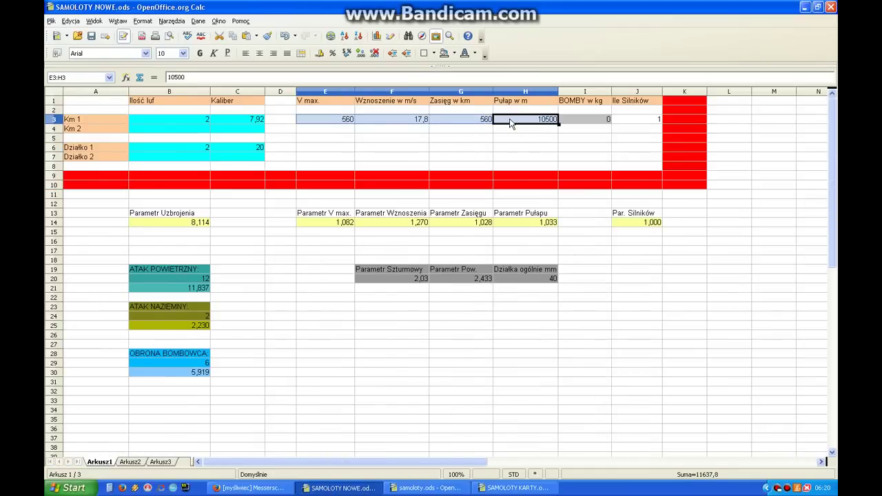
key(Return)
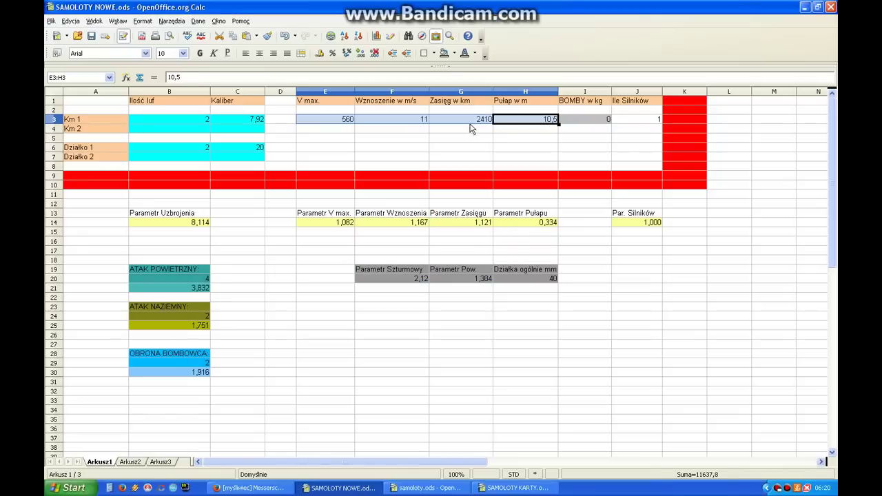
Step: Set the range in G3 to 1200 km and the ceiling in H3 to 10500 m
click(467, 123)
text(1200)
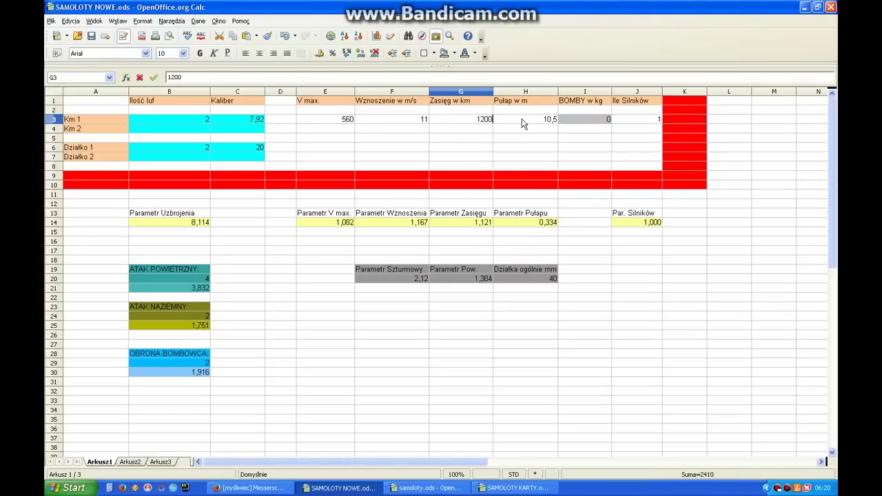
click(523, 124)
text(10500)
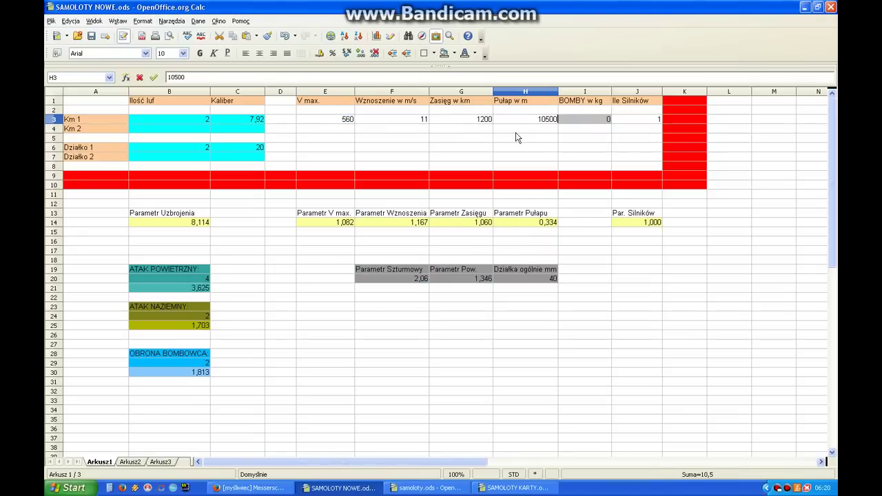
key(Return)
Step: Set the Km 1 barrel count in B3 to 5 and the number of engines in J3 to 2
click(190, 119)
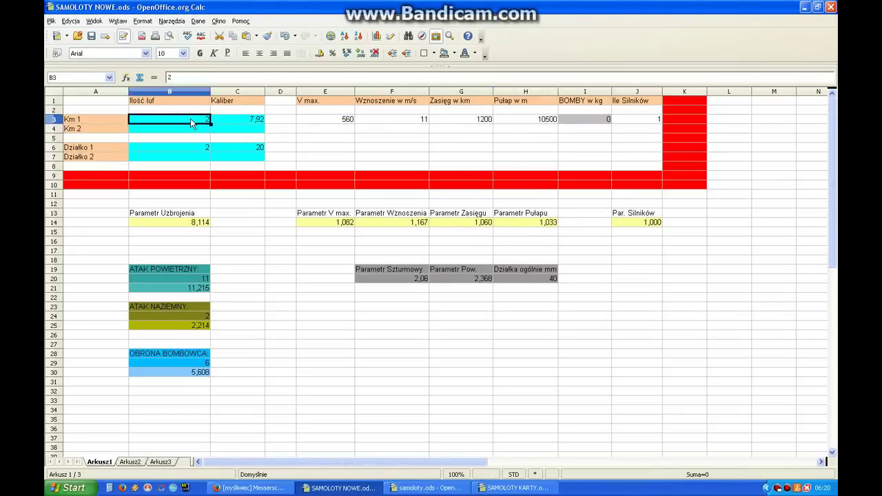
text(5)
click(410, 152)
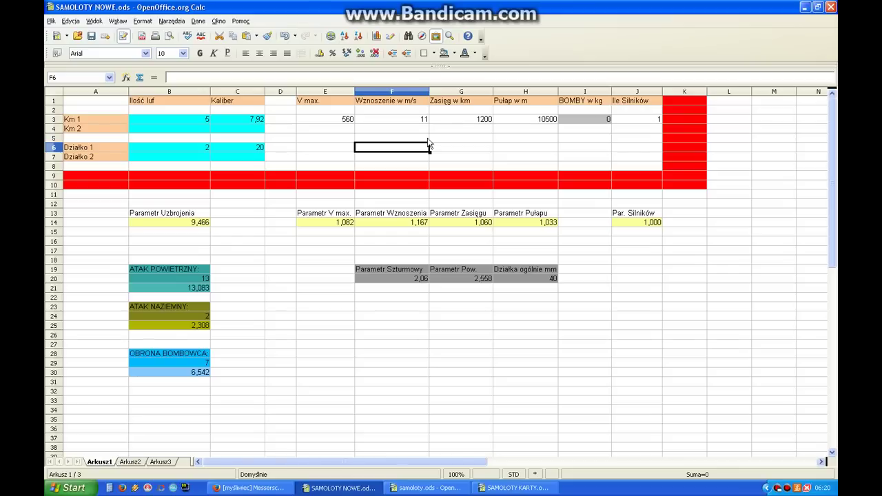
click(648, 123)
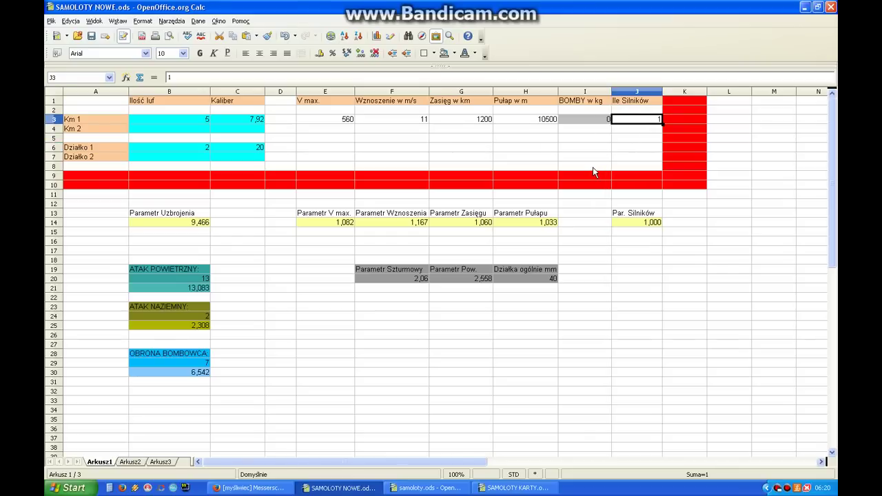
text(2)
key(Return)
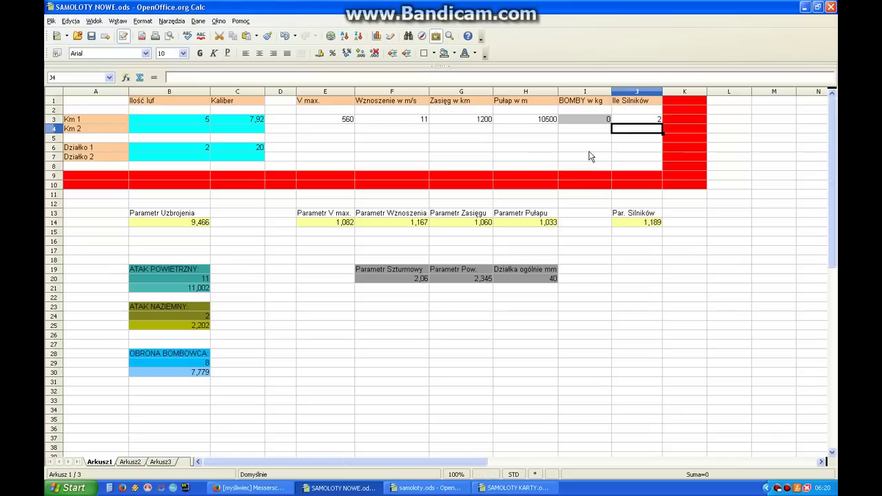
click(585, 149)
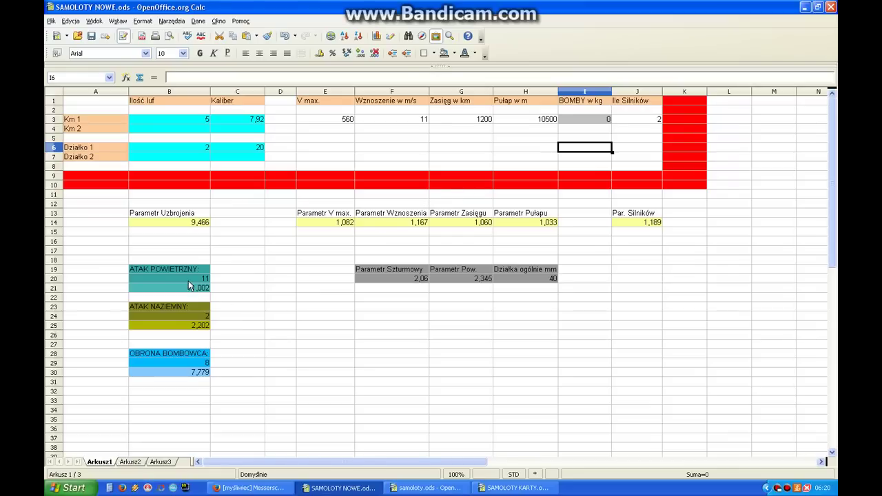
click(518, 149)
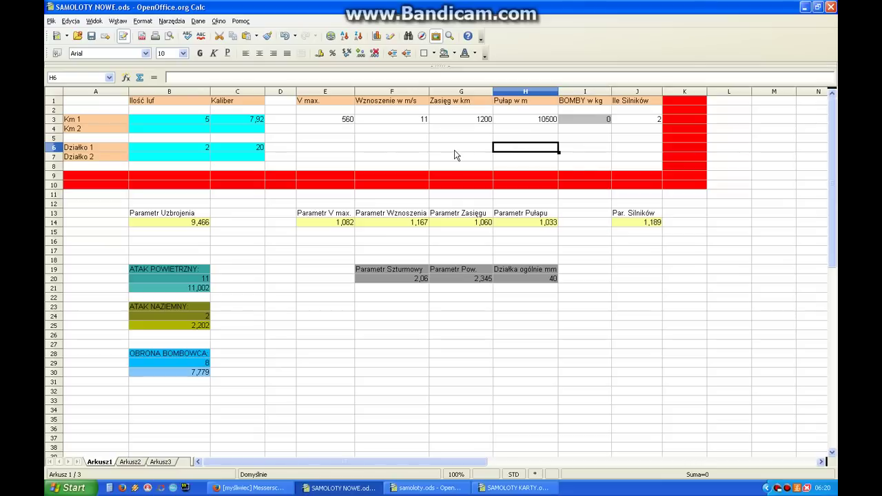